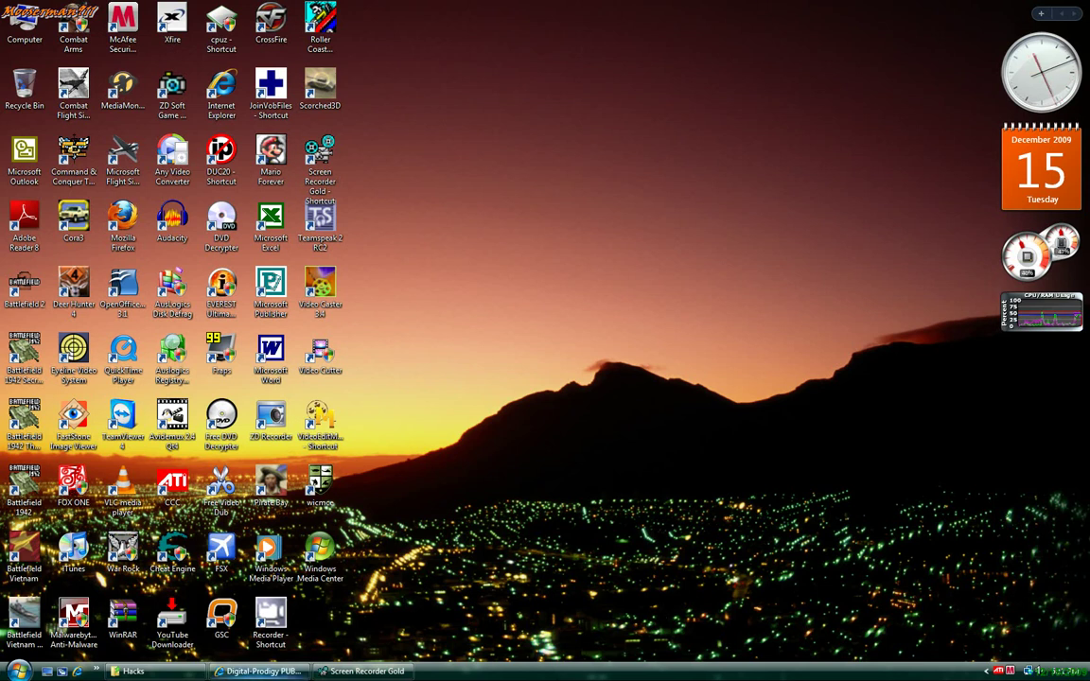
# - Start the MediaFire download of Digital-Prodigy PUB.rar (653 KB)
pyautogui.click(260, 672)
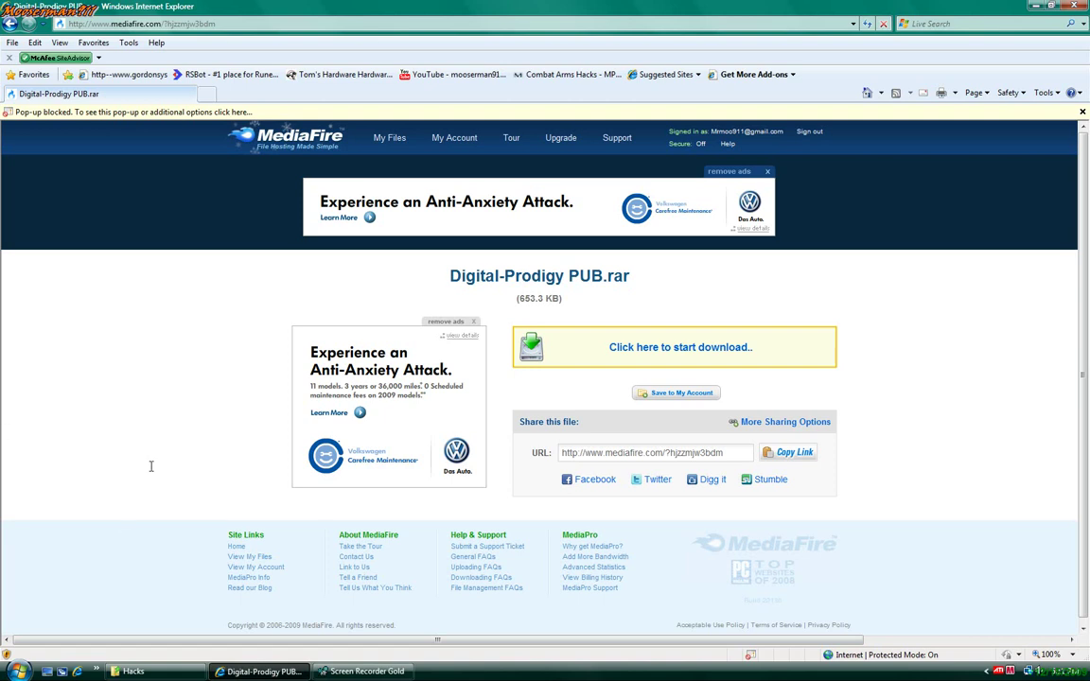
pyautogui.tripleClick(475, 280)
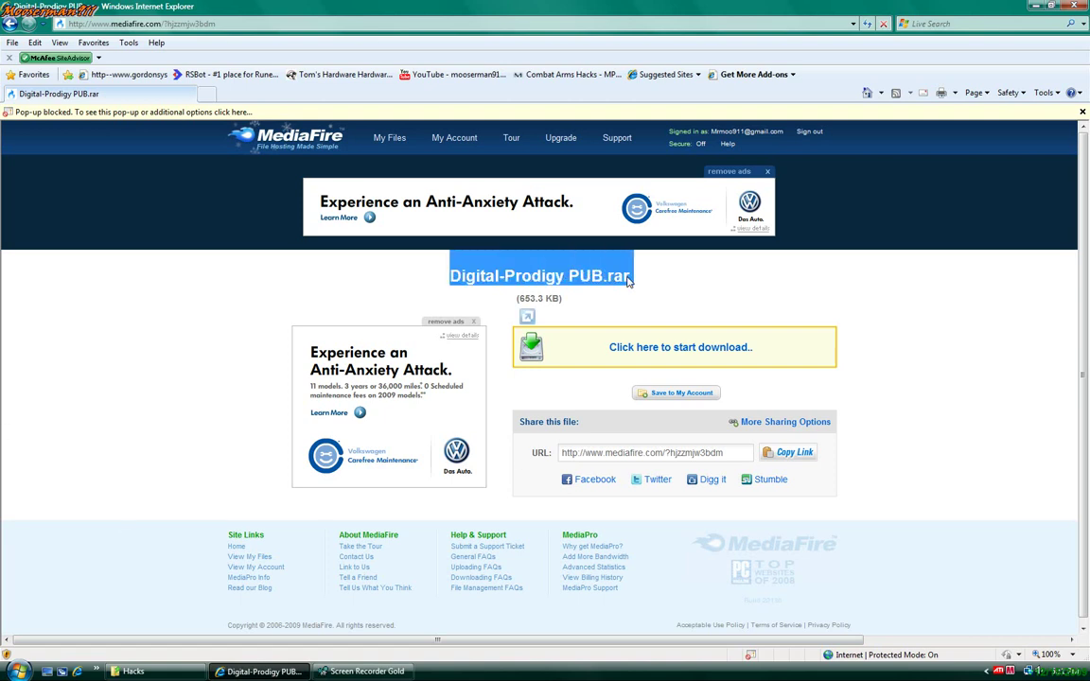
pyautogui.click(668, 279)
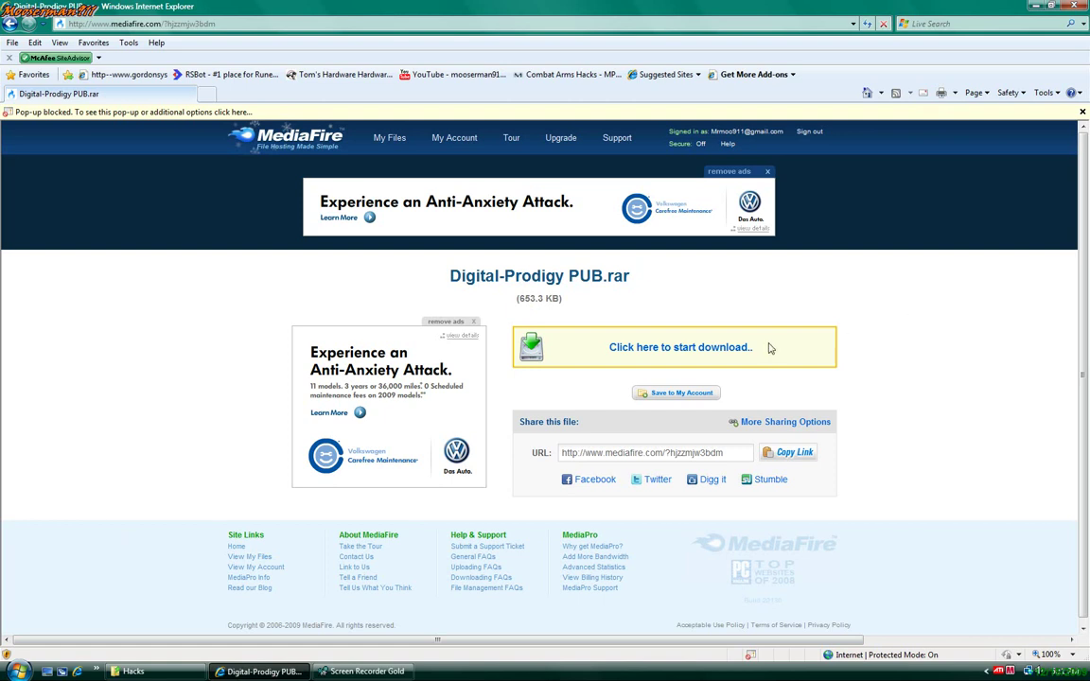
pyautogui.click(646, 352)
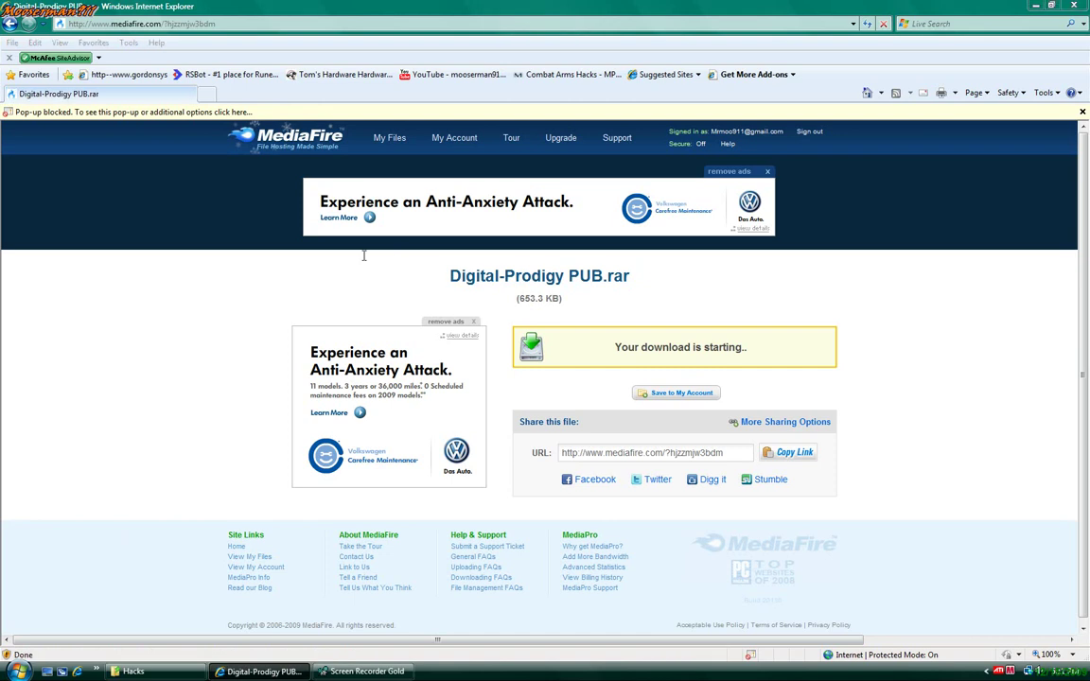
# - Save the archive into the Hacks\digital prodigy folder and open that folder when done
pyautogui.click(522, 313)
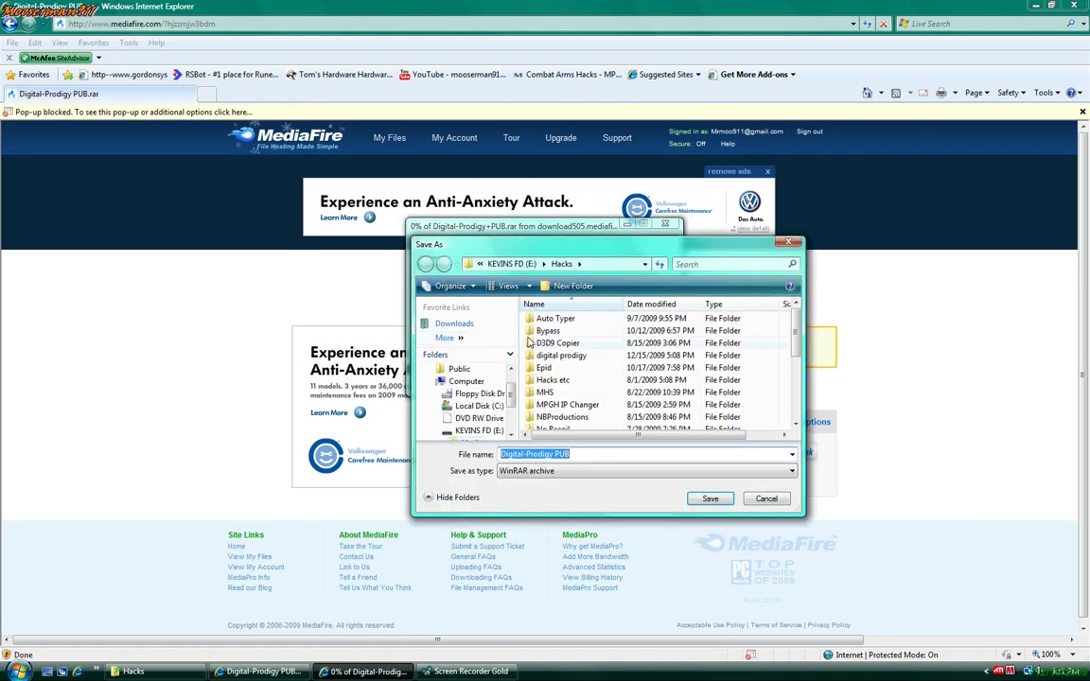
pyautogui.click(568, 356)
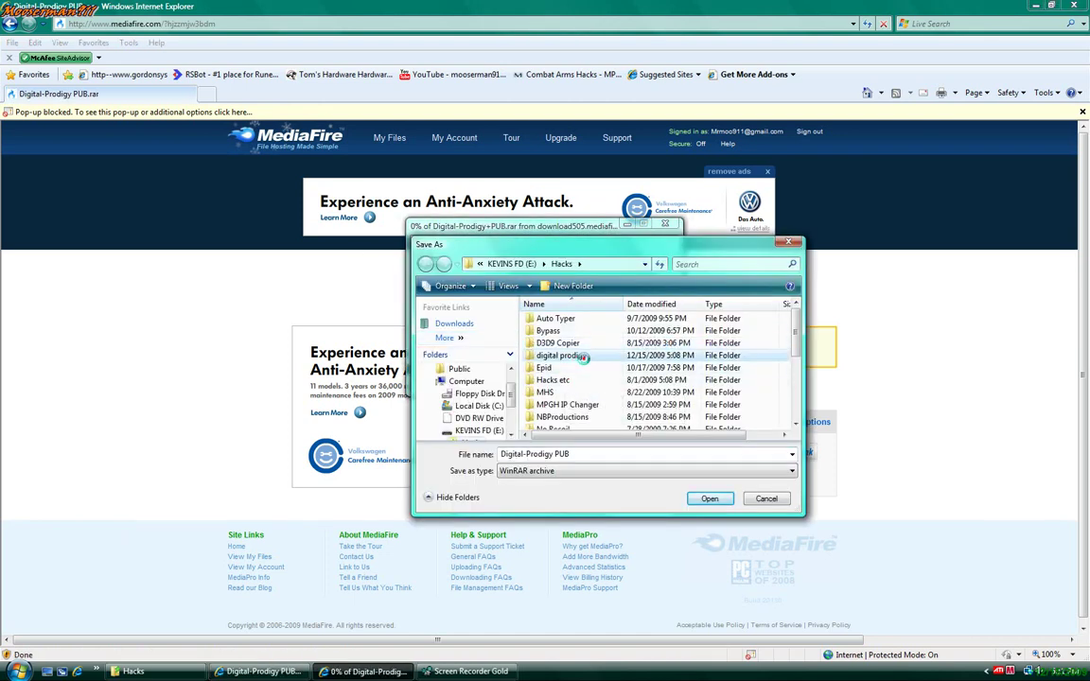
pyautogui.doubleClick(584, 357)
pyautogui.click(709, 499)
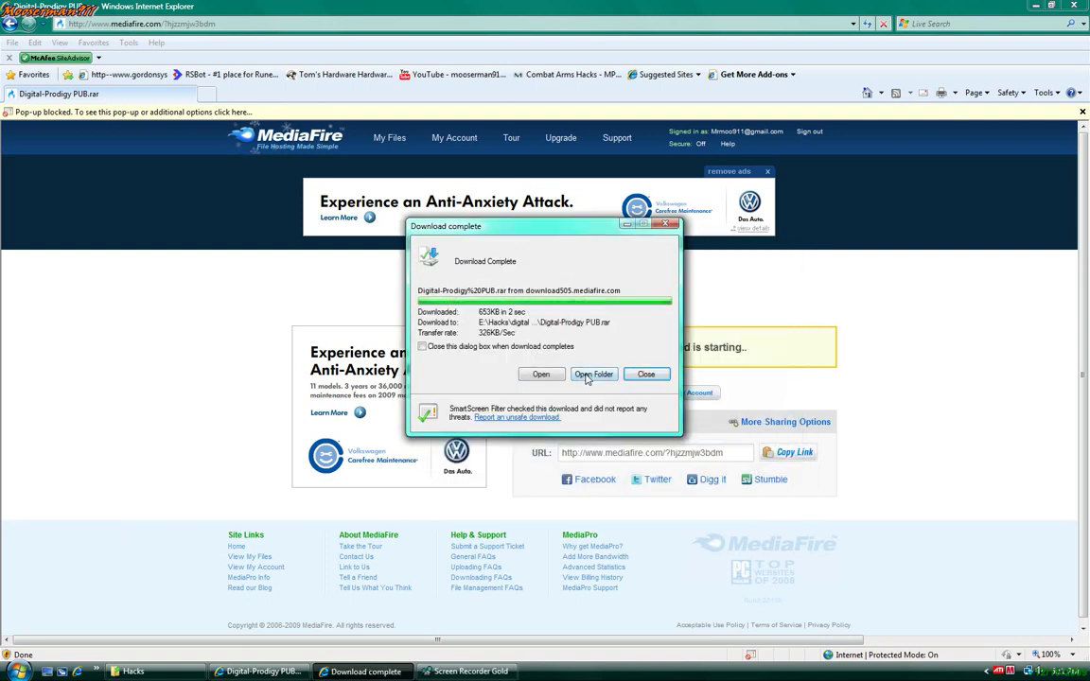
pyautogui.click(592, 375)
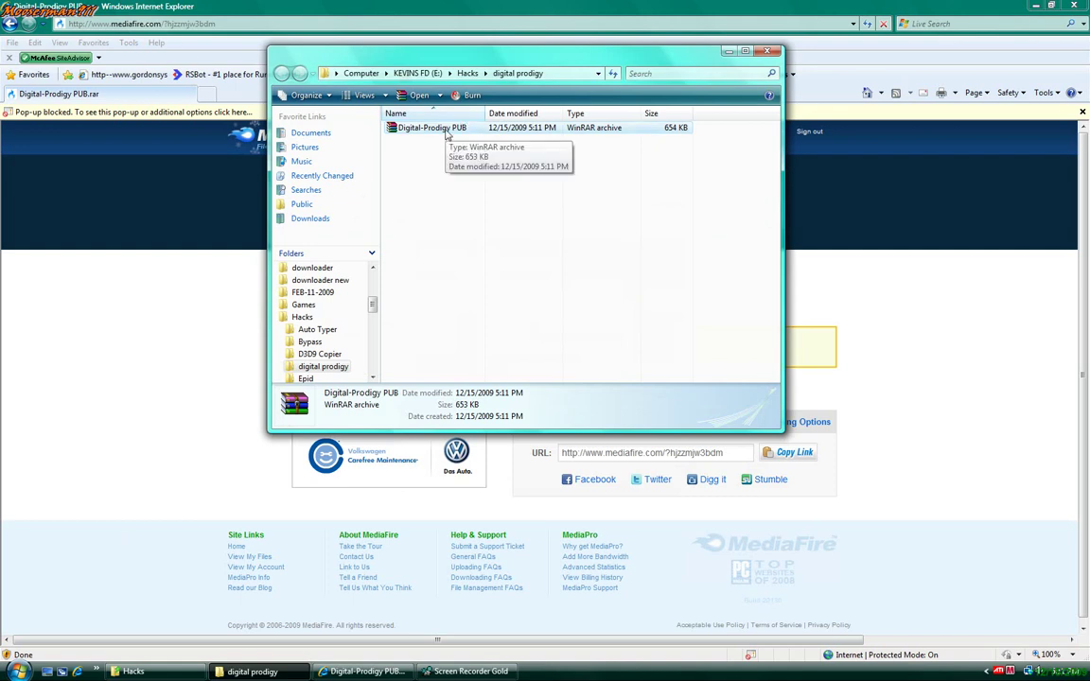
# - Extract Digital-Prodigy PUB.rar here, yielding ProdigyPUB.dll and FaithInject
pyautogui.rightClick(447, 131)
pyautogui.click(492, 167)
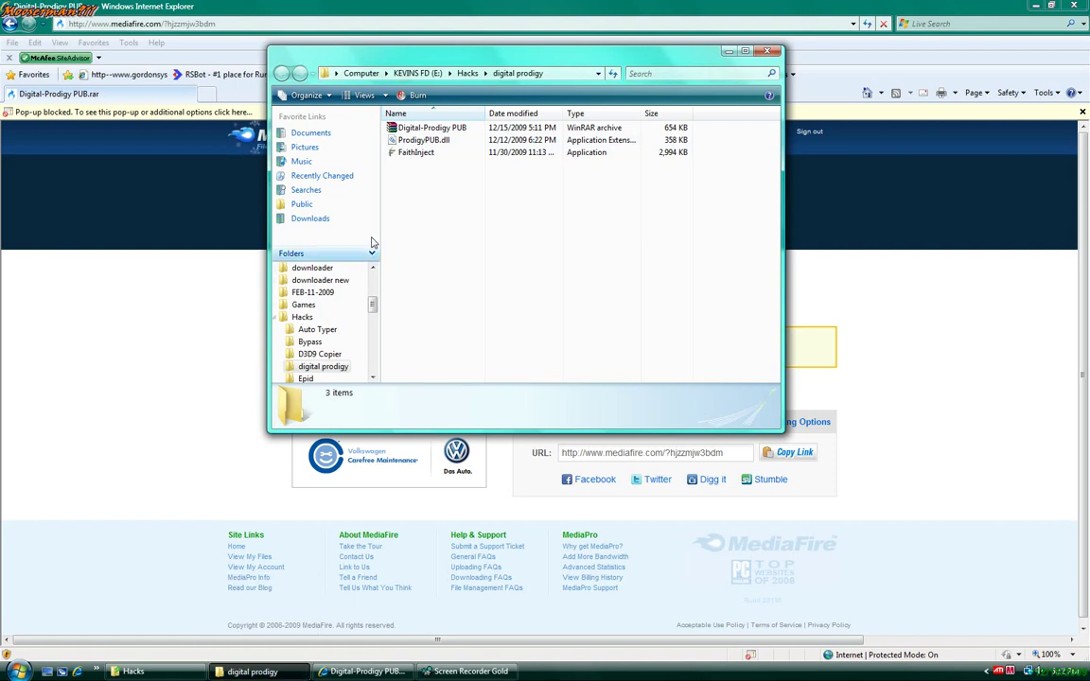
# - Scan all three files with Malwarebytes' Anti-Malware, confirm 0 infected, and close the scanner
pyautogui.moveTo(454, 200); pyautogui.dragTo(437, 129)
pyautogui.rightClick(432, 132)
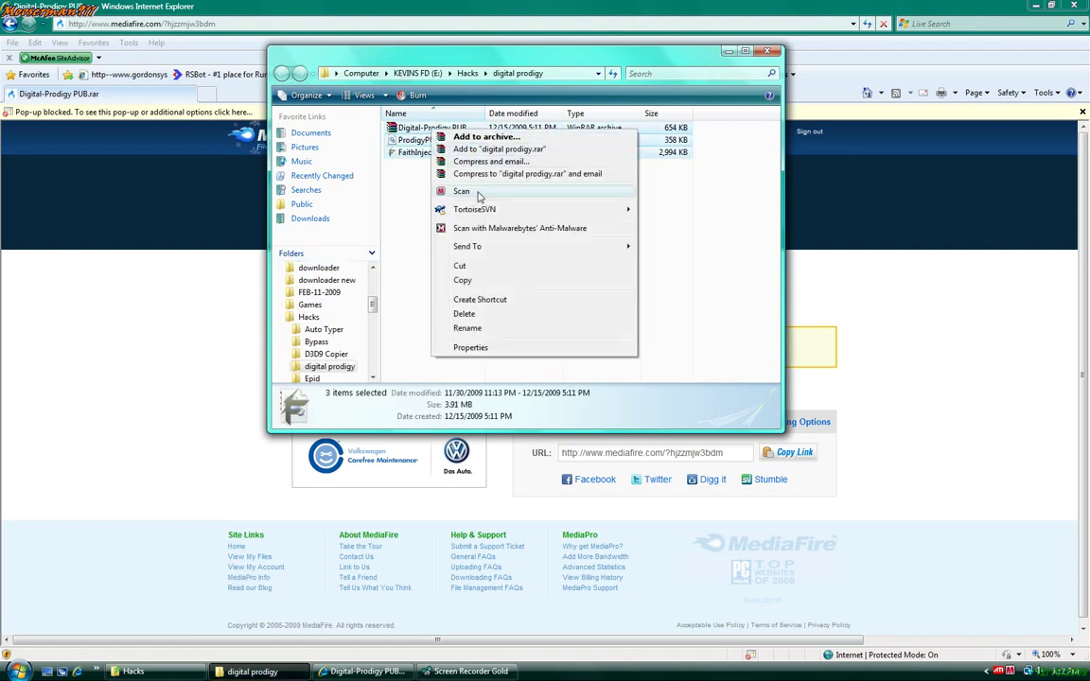
pyautogui.click(478, 227)
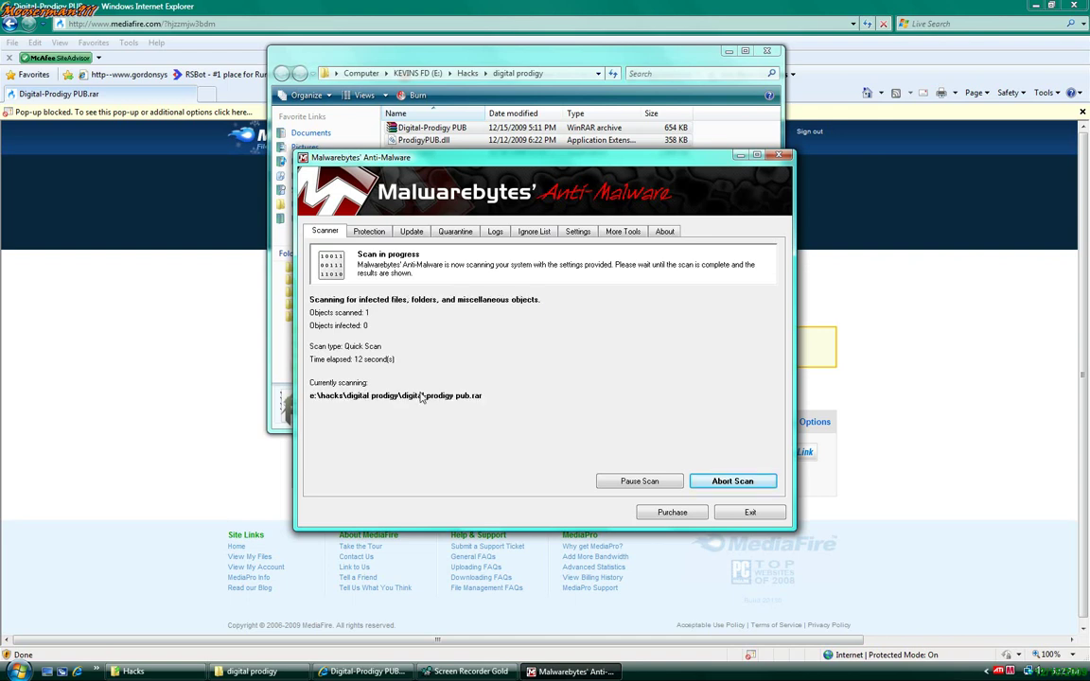
pyautogui.click(649, 382)
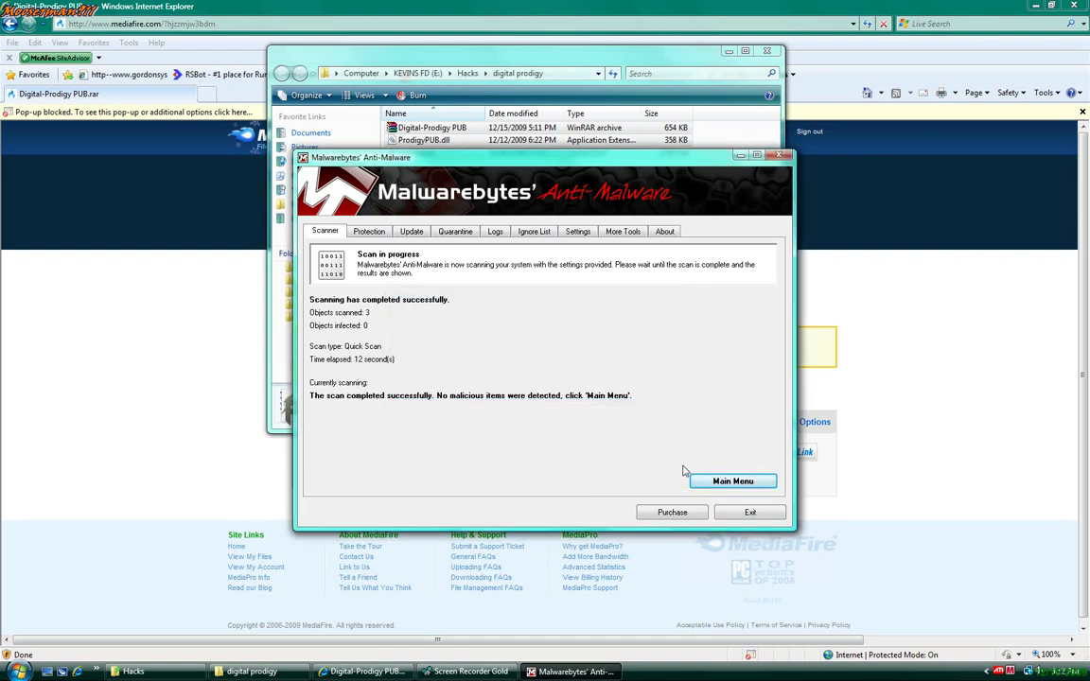
pyautogui.click(734, 513)
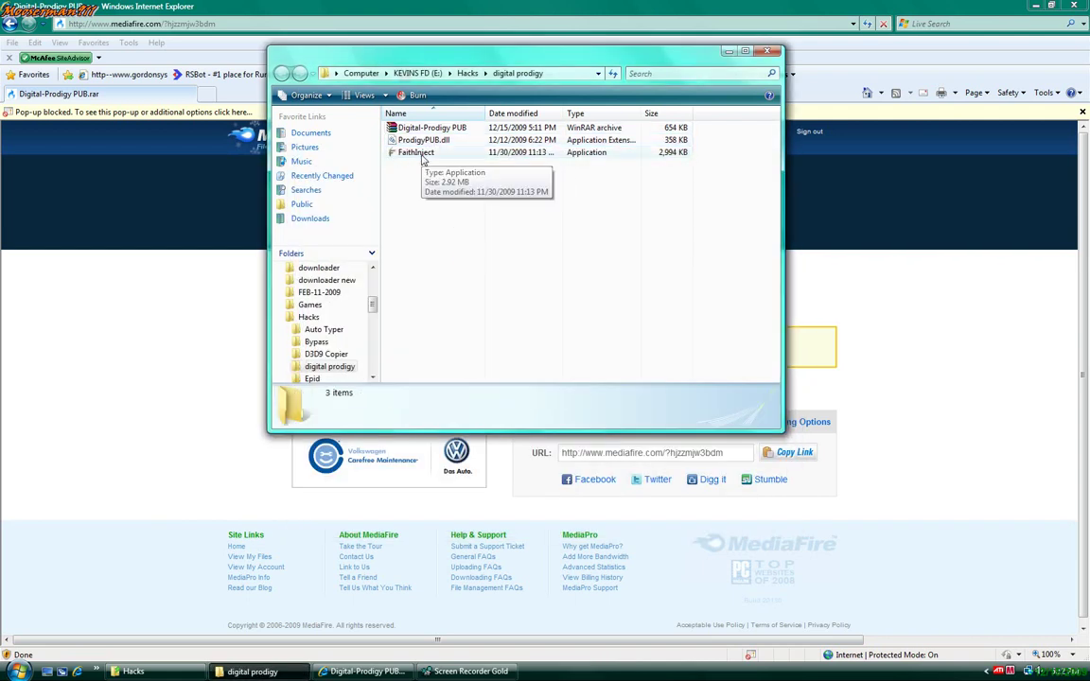
# - Run FaithInject as administrator, add ProdigyPUB.dll, and inject it targeting Engine.exe
pyautogui.rightClick(424, 160)
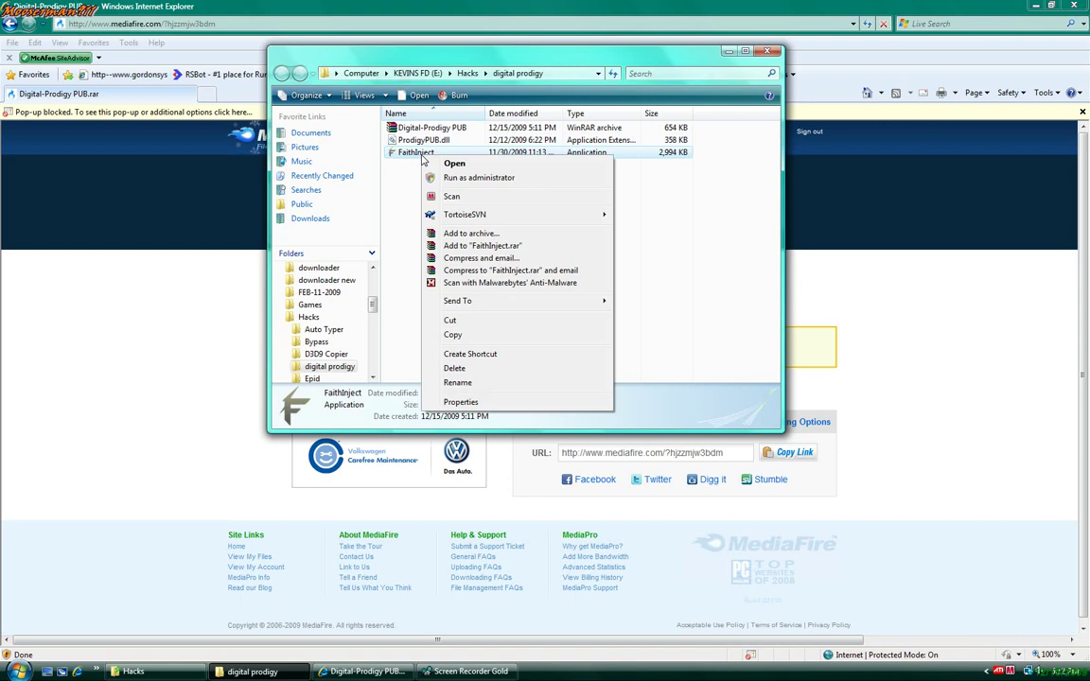
pyautogui.click(445, 178)
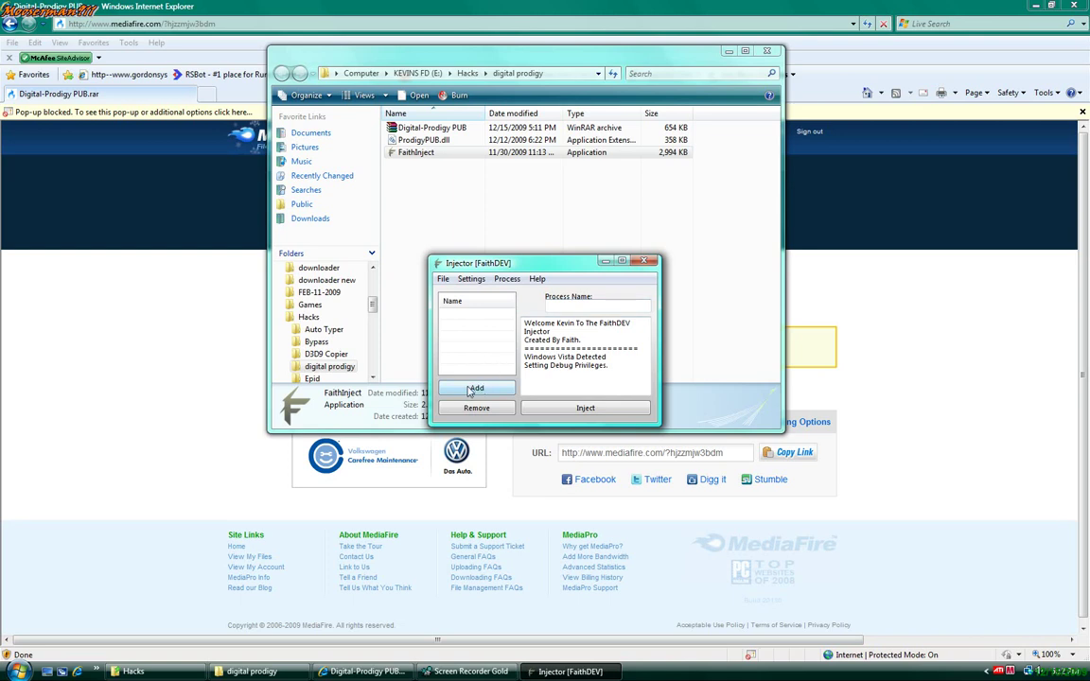
pyautogui.click(473, 389)
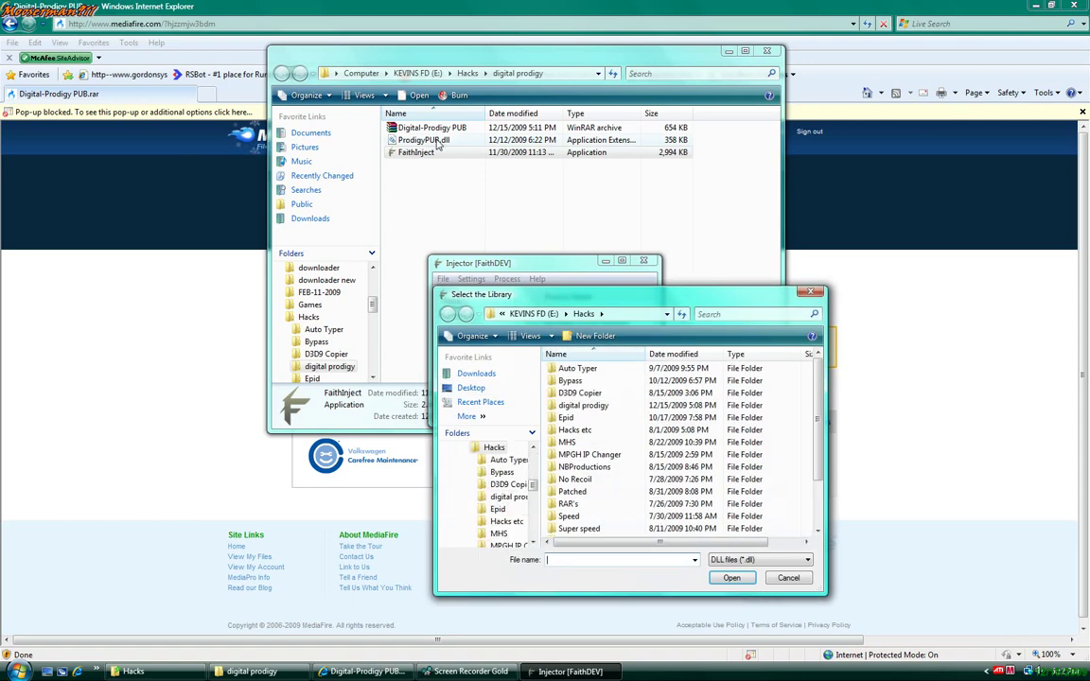
pyautogui.doubleClick(589, 406)
pyautogui.click(565, 371)
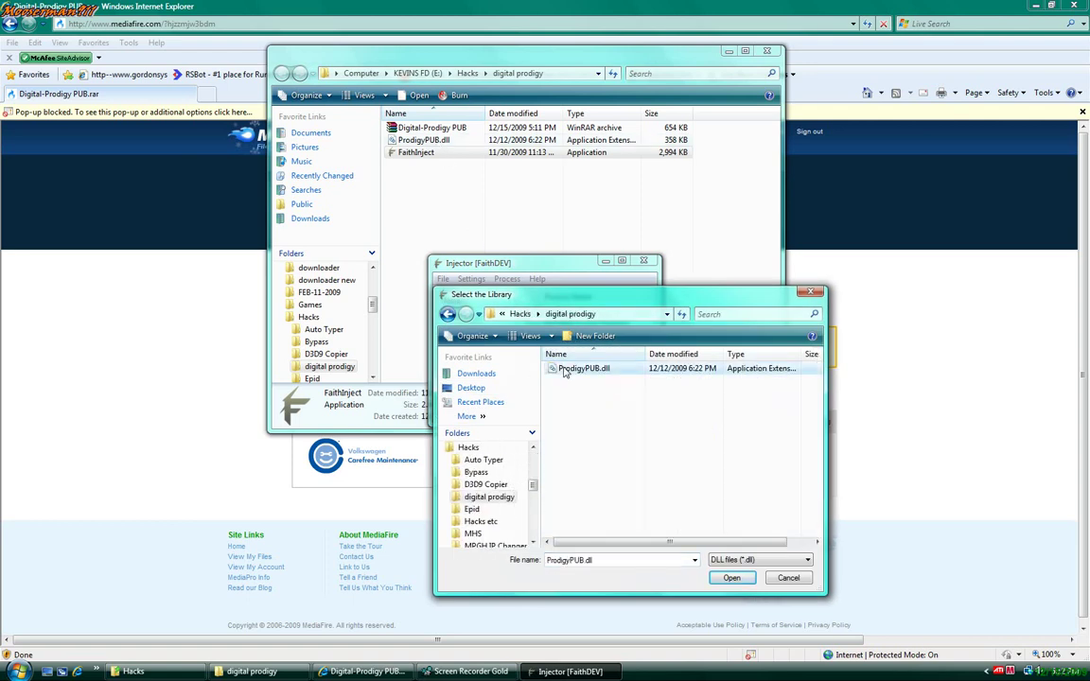
pyautogui.click(734, 579)
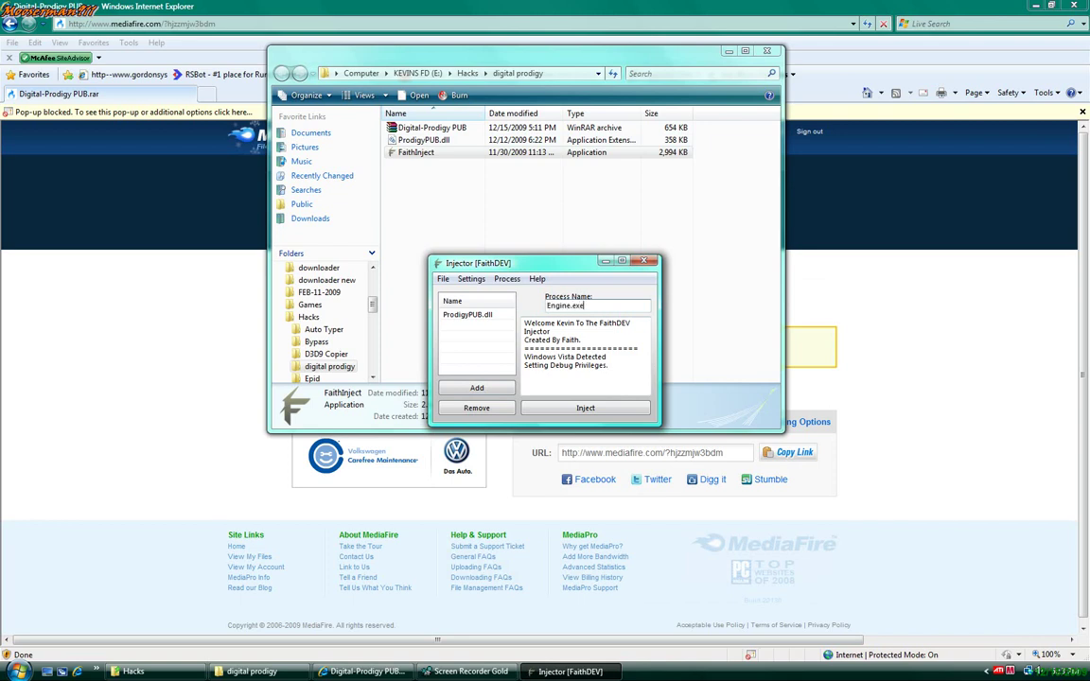
pyautogui.click(555, 408)
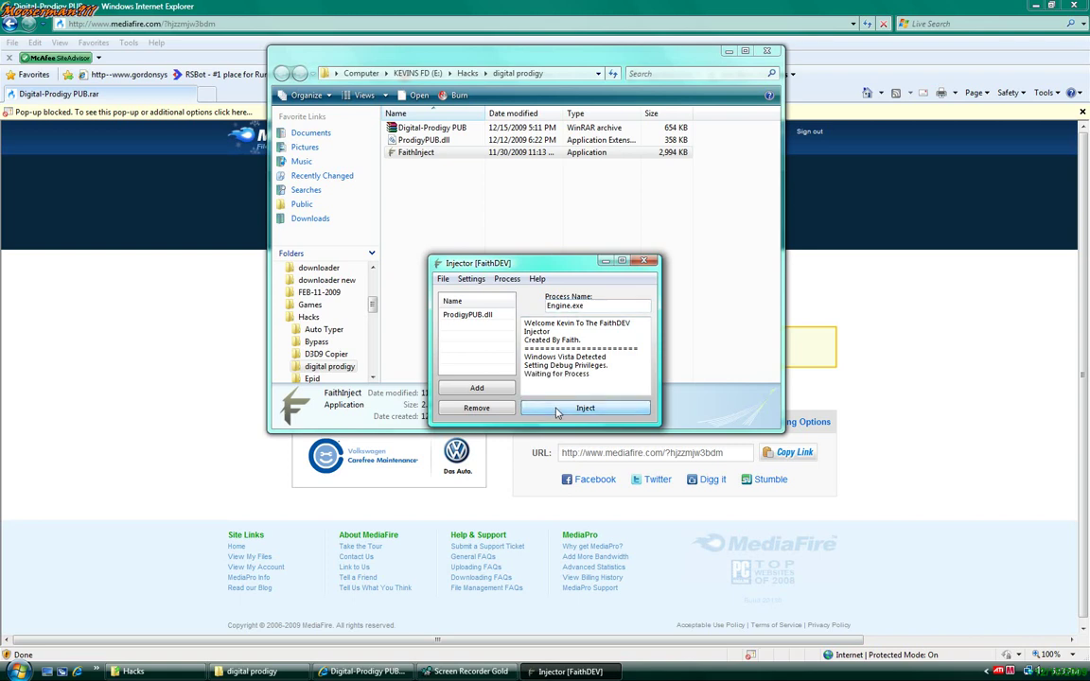
# - Open the Combat Arms install folder from its desktop shortcut
pyautogui.click(728, 50)
pyautogui.click(1036, 6)
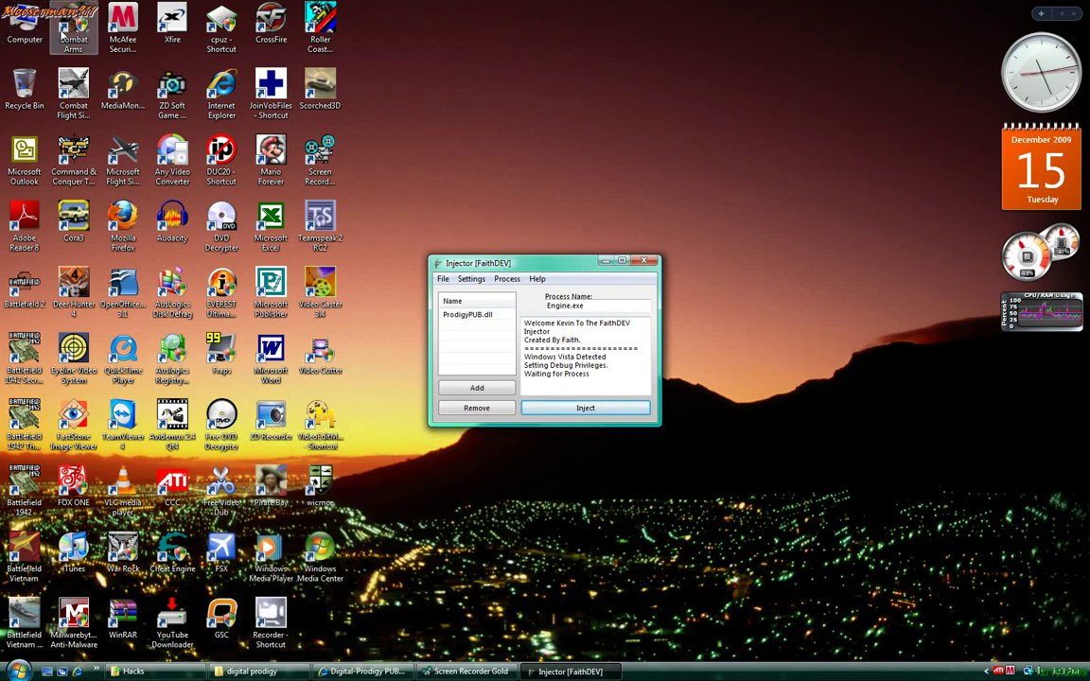
pyautogui.click(56, 28)
pyautogui.rightClick(59, 29)
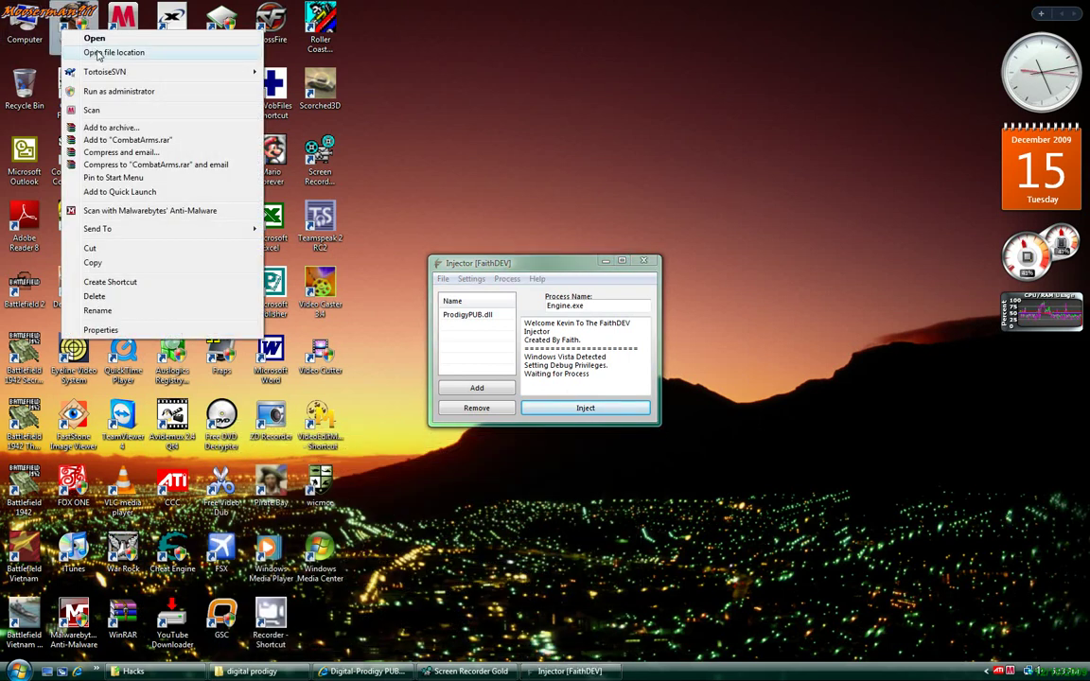
pyautogui.click(98, 54)
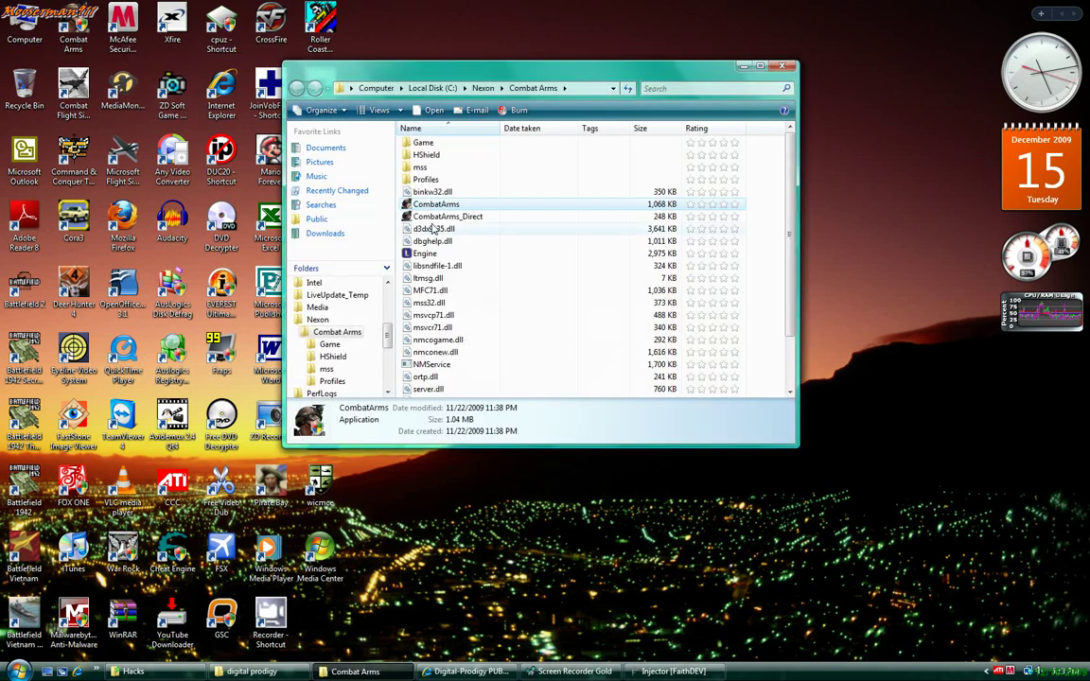
# - Run CombatArms_Direct as administrator and start the game from the launcher
pyautogui.rightClick(445, 218)
pyautogui.click(478, 238)
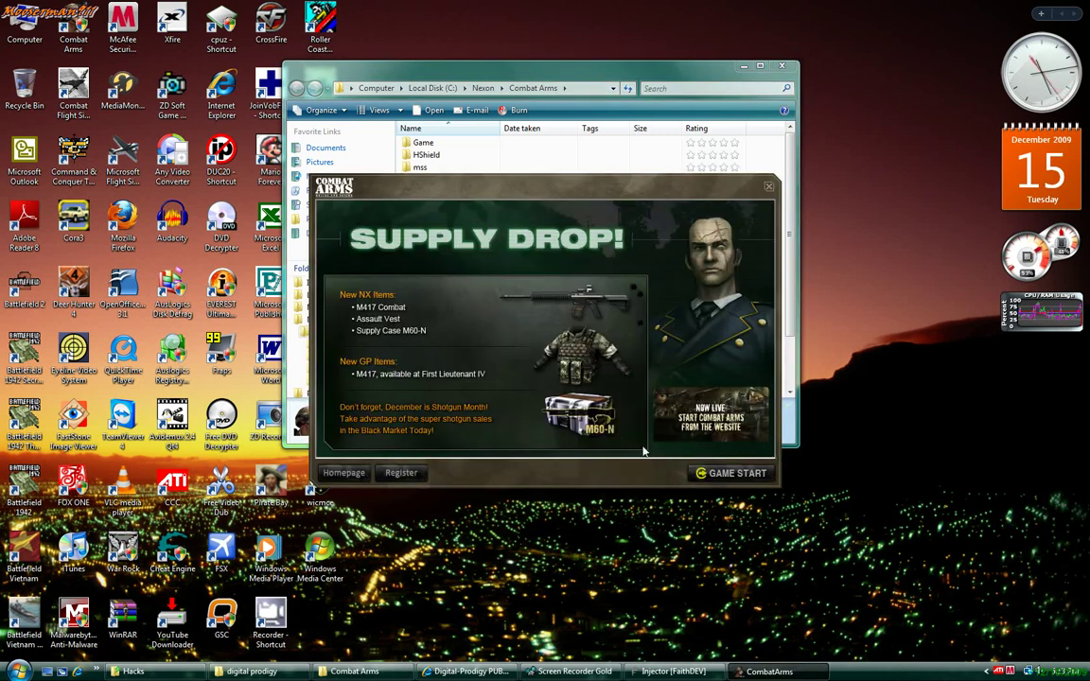
pyautogui.click(730, 473)
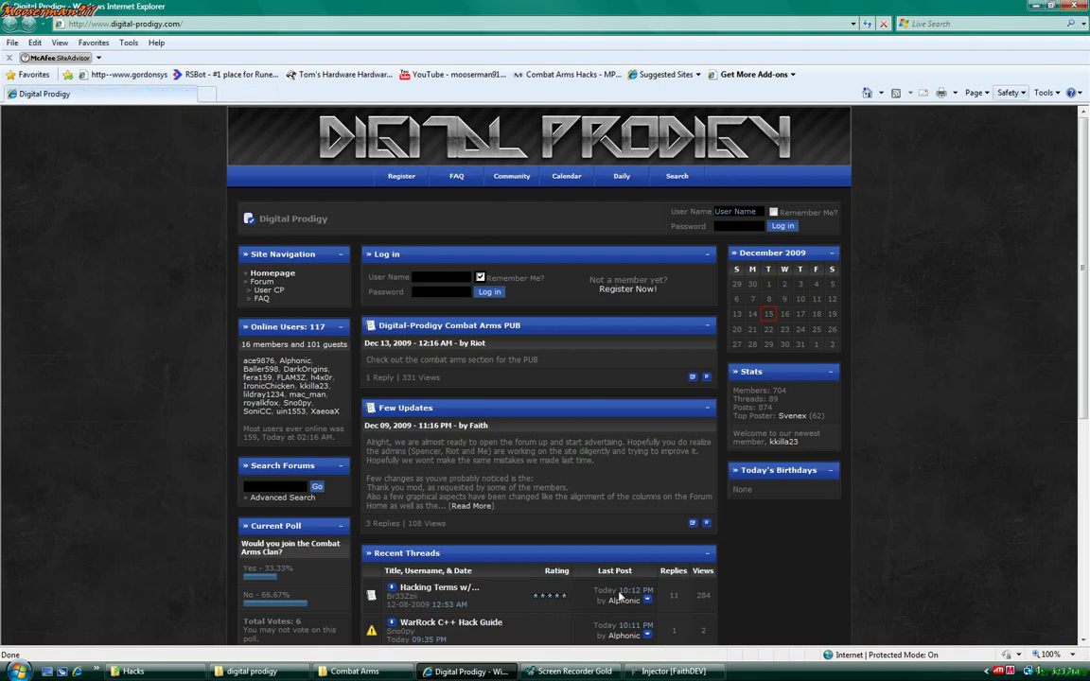
# - Close Internet Explorer, letting Combat Arms load to its login screen
pyautogui.click(1073, 5)
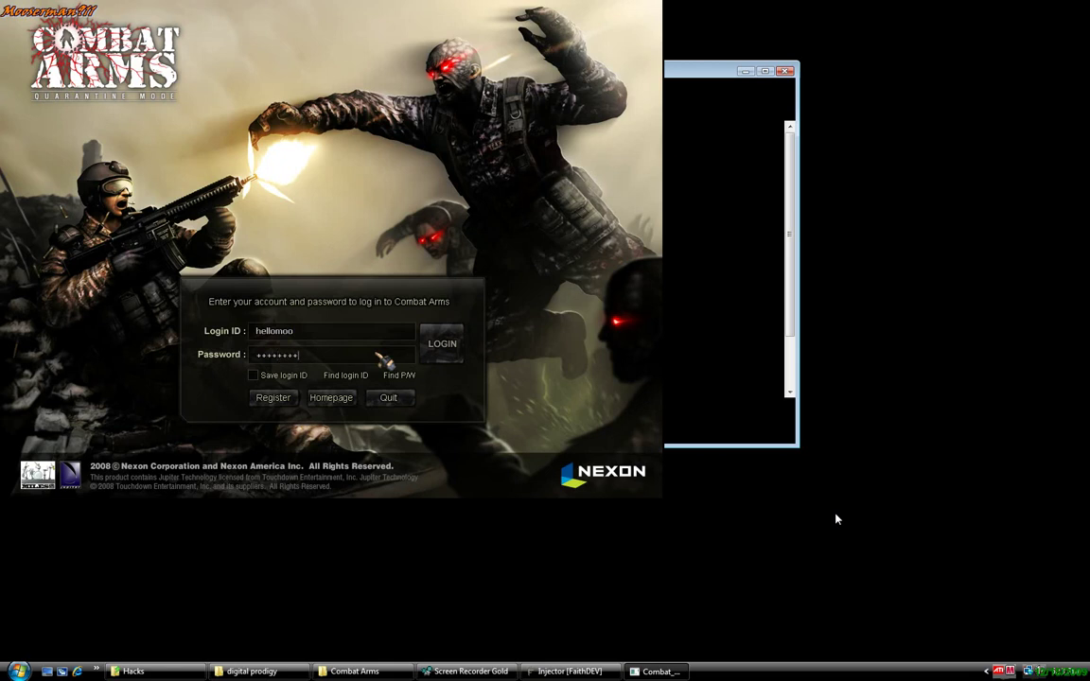
# - Log in to Combat Arms and dismiss both weapon expiry notices
pyautogui.press('Return')
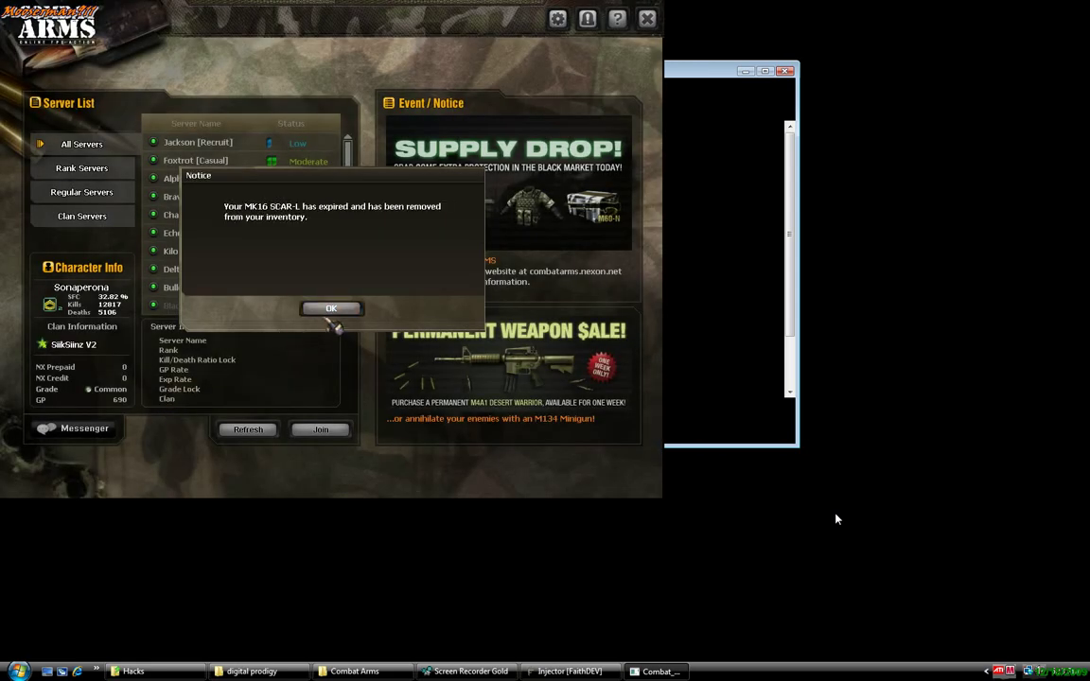
pyautogui.click(327, 308)
pyautogui.click(327, 308)
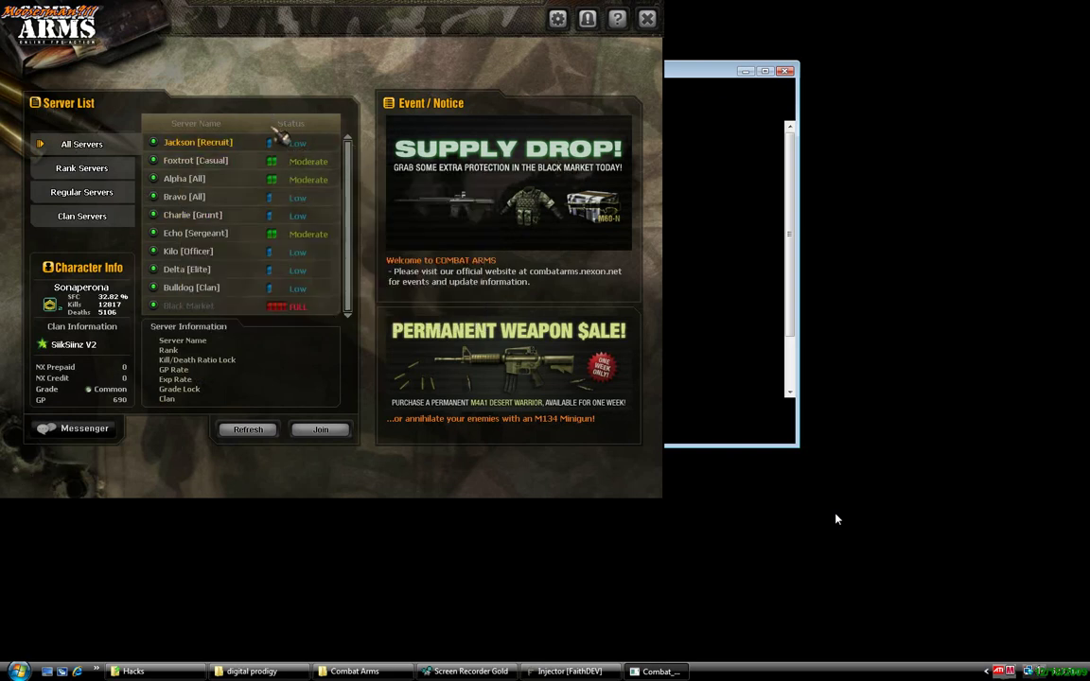
# - Join Channel 5 on the Alpha [All] server
pyautogui.click(236, 163)
pyautogui.click(223, 184)
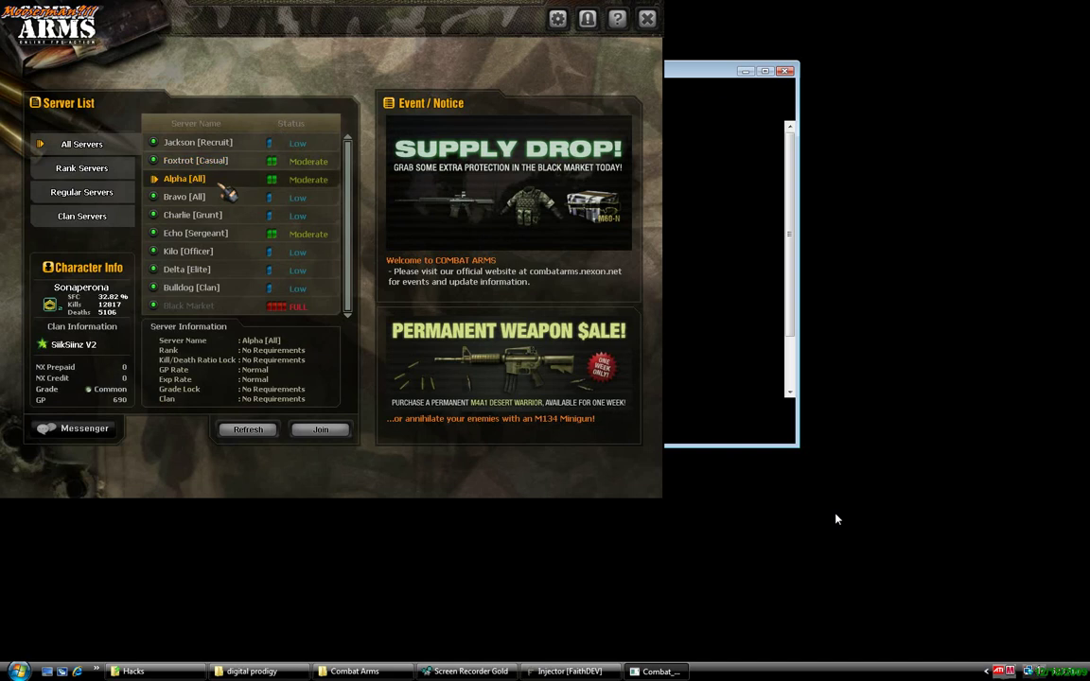
pyautogui.doubleClick(224, 186)
pyautogui.doubleClick(299, 214)
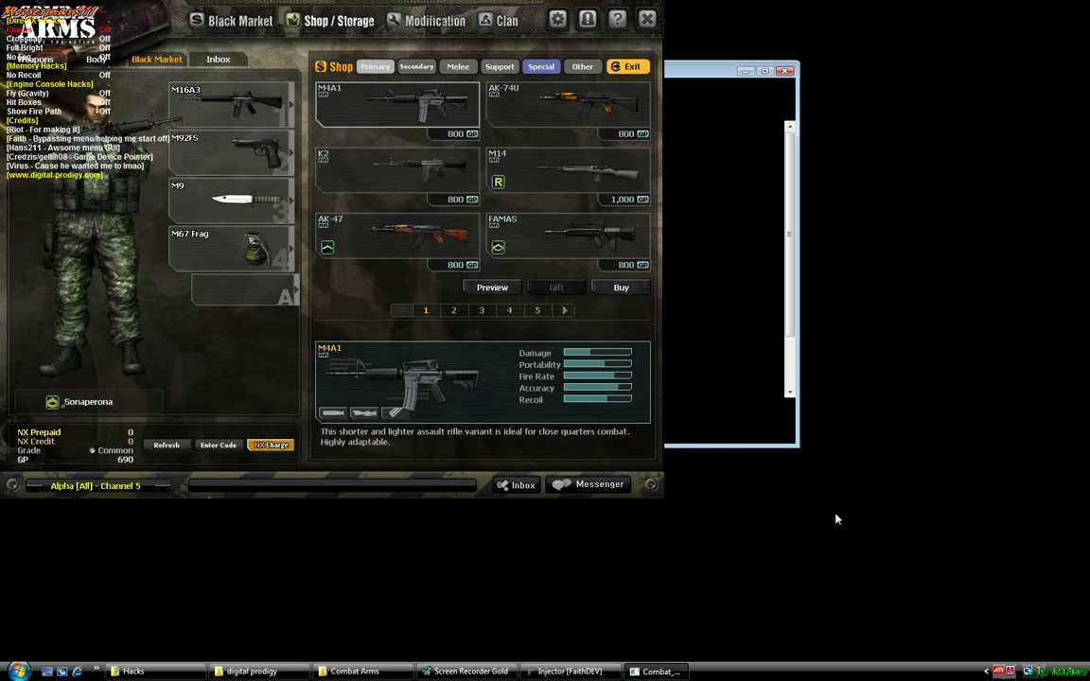
# - Cycle Chams through its colour schemes and back to Off
pyautogui.press('Right')
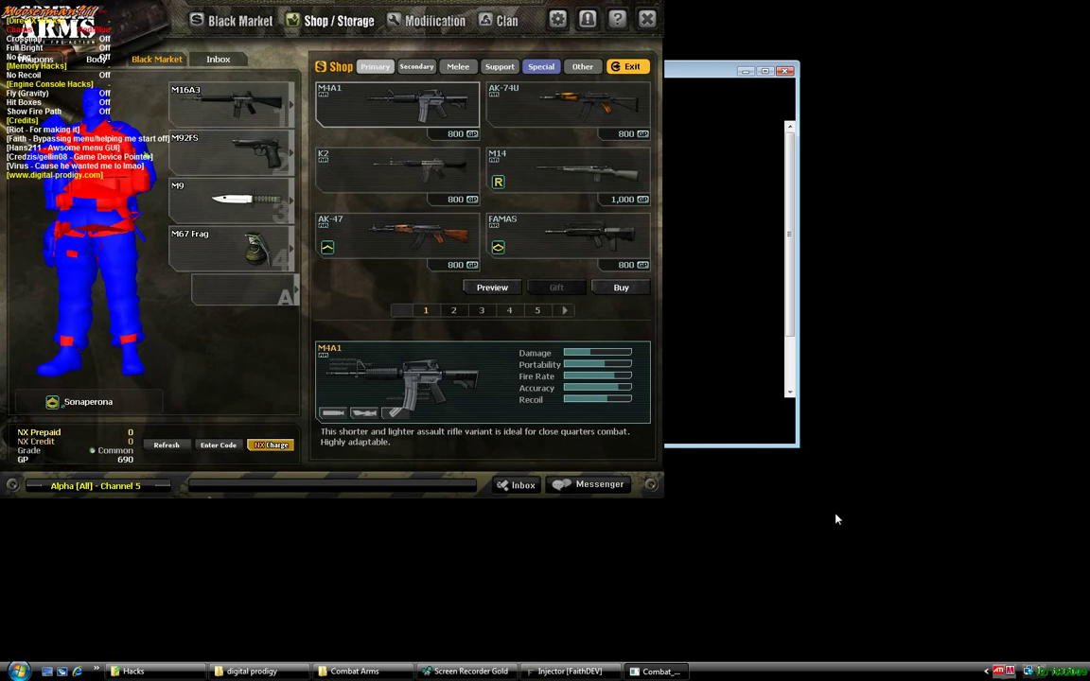
pyautogui.press('Right')
pyautogui.press('Right')
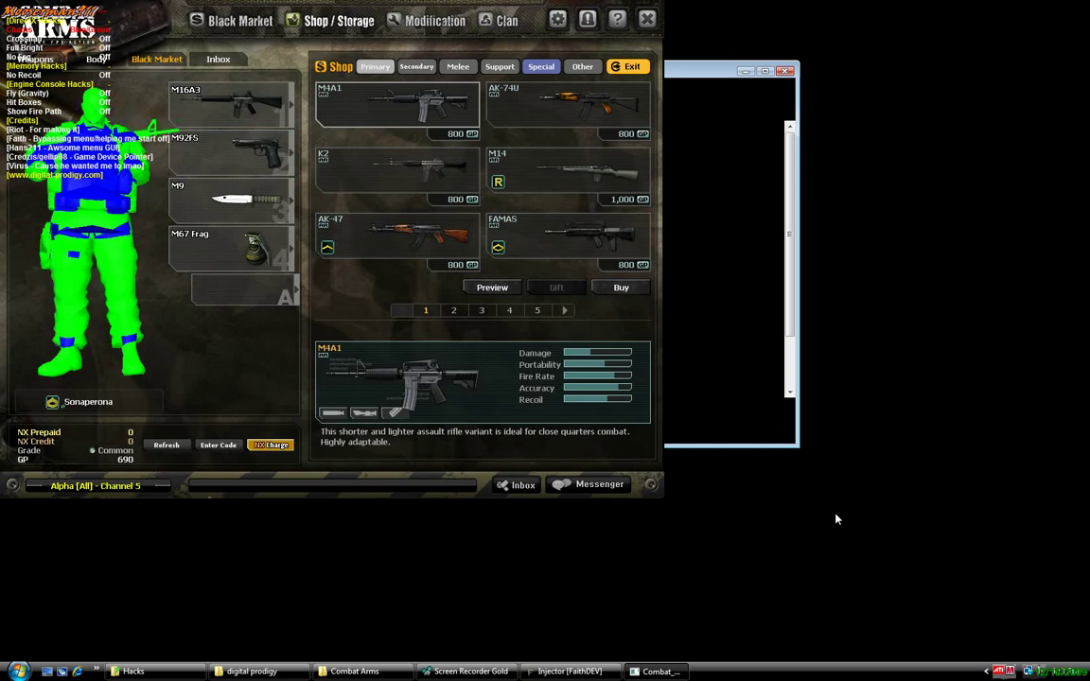
pyautogui.press('Right')
pyautogui.press('Right')
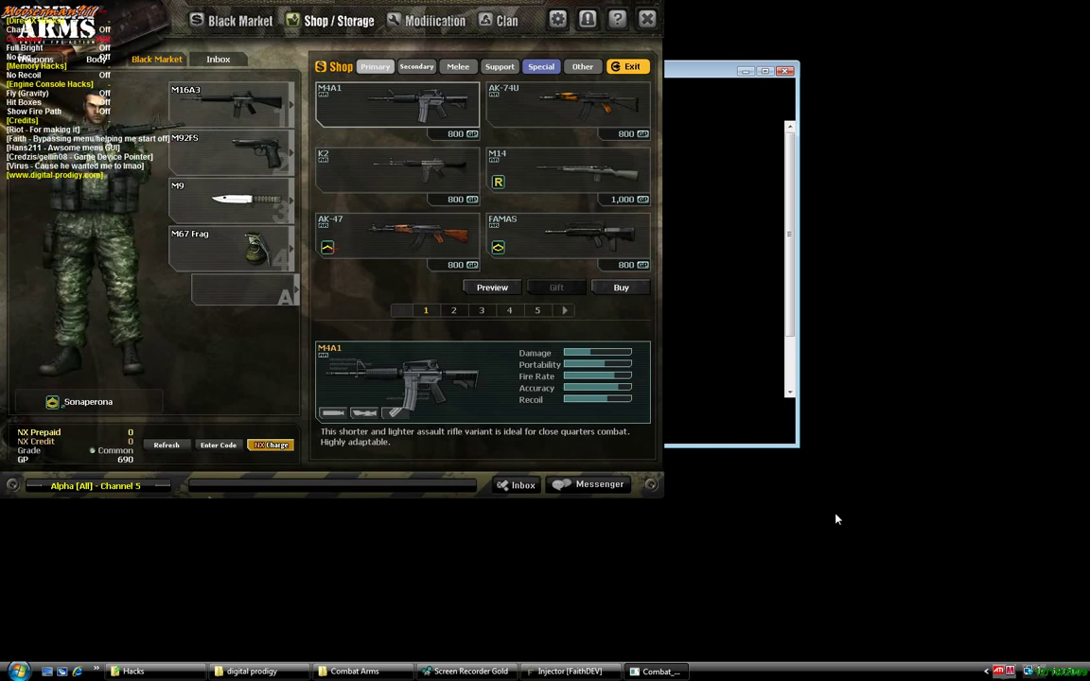
pyautogui.press('Right')
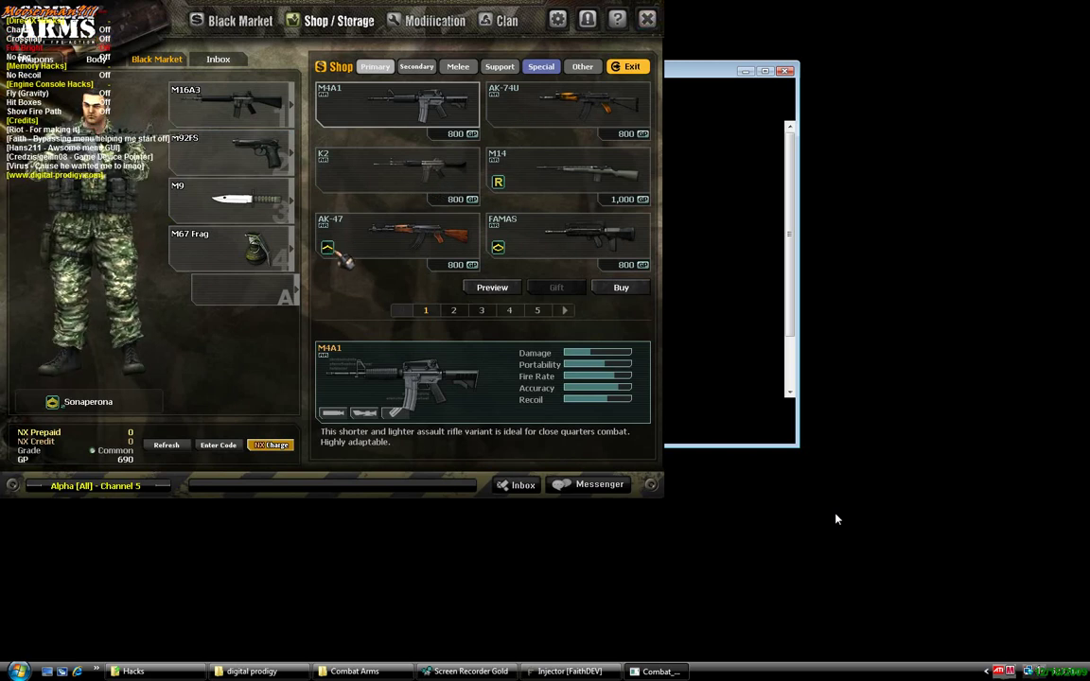
# - Step the menu selection down through Full Bright, No Fog, No Recoil to Fly (Gravity)
pyautogui.press('Down')
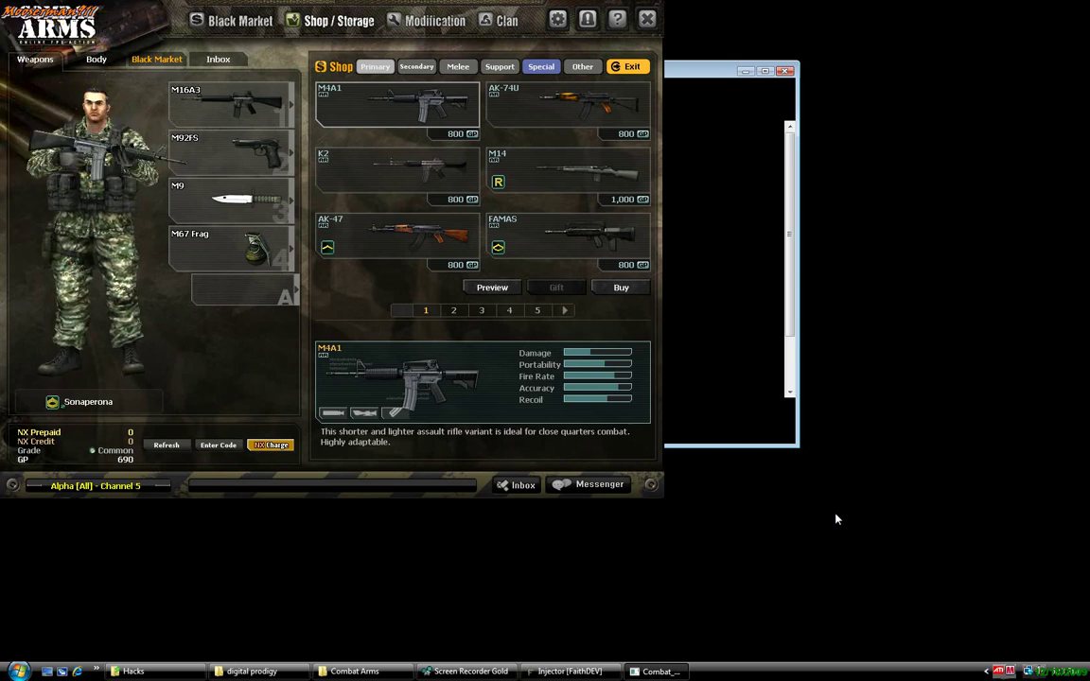
pyautogui.press('Down')
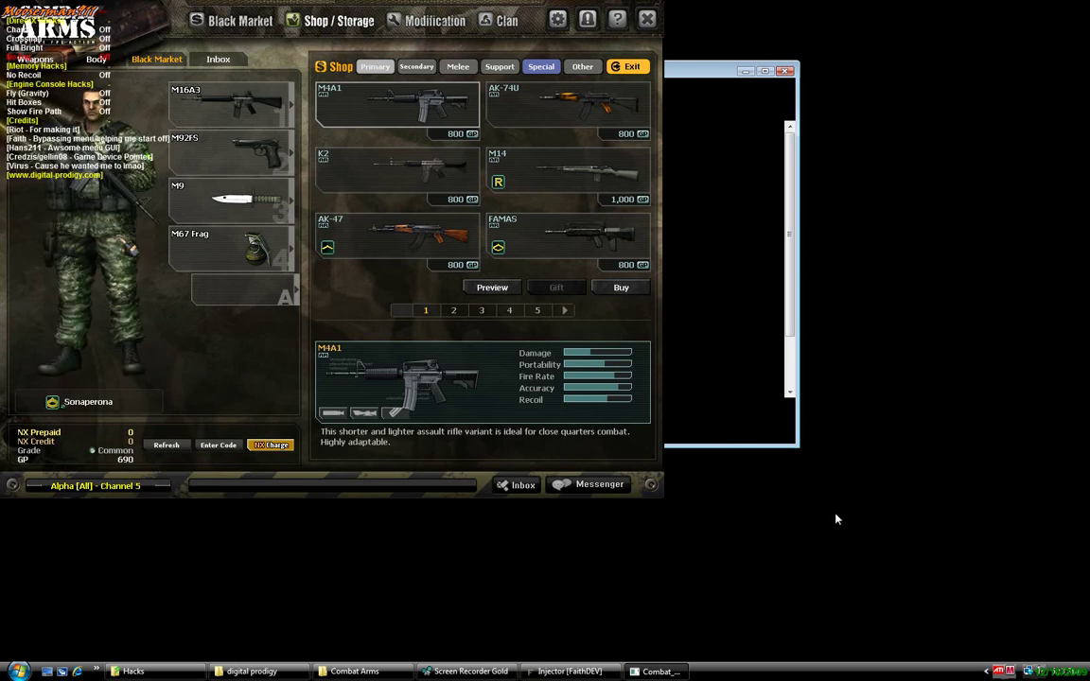
pyautogui.press('Down')
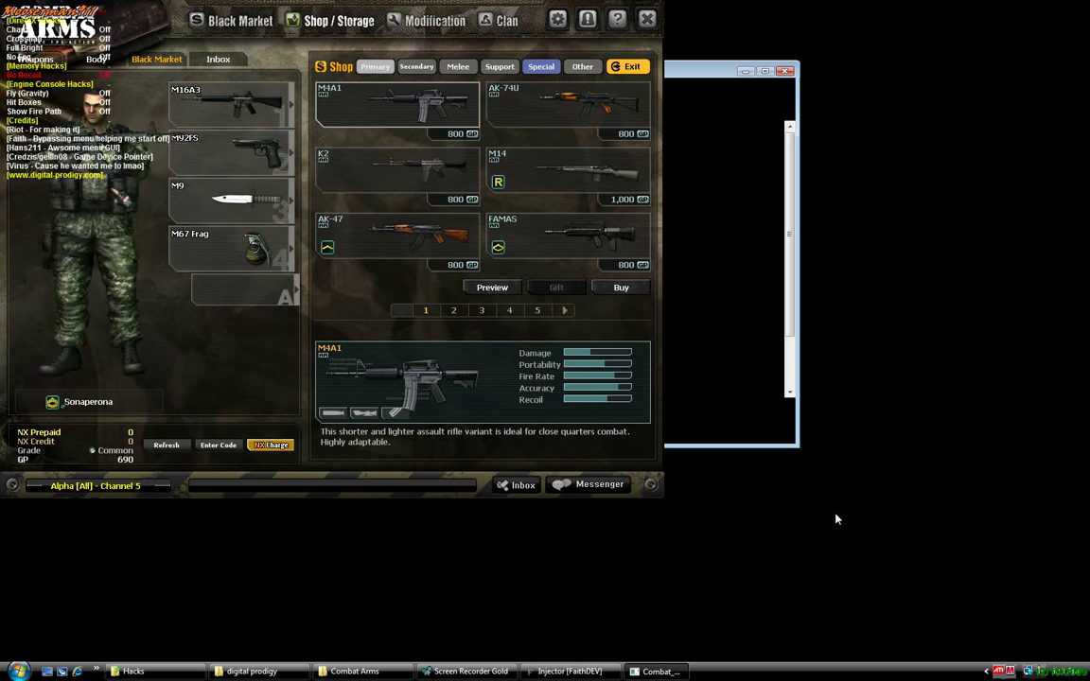
pyautogui.press('Down')
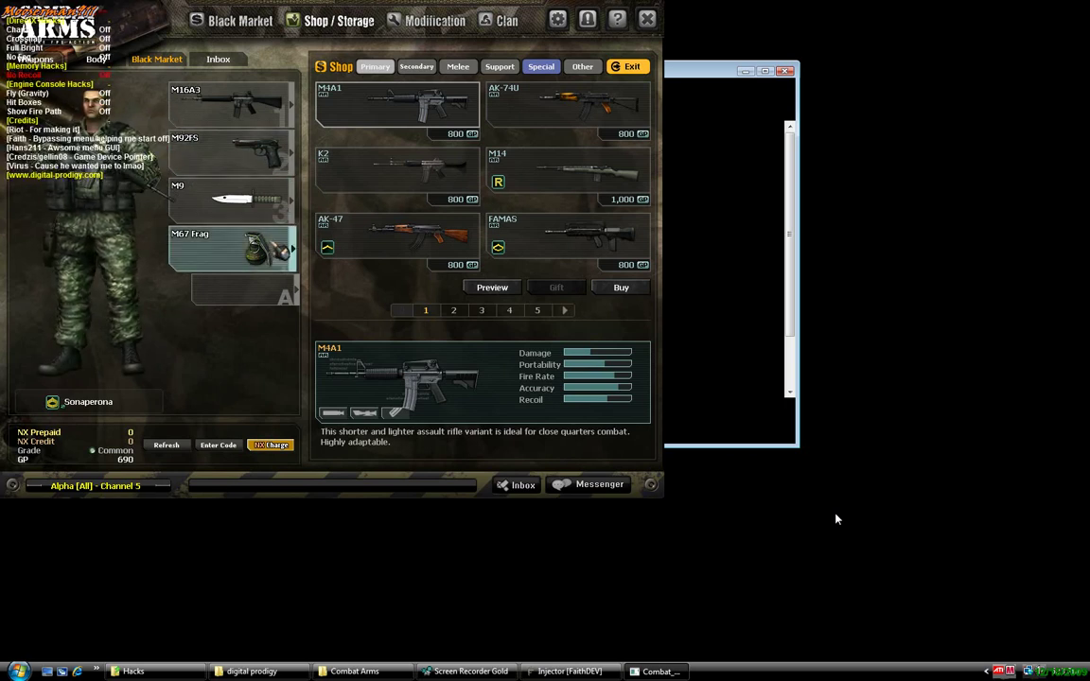
pyautogui.press('Down')
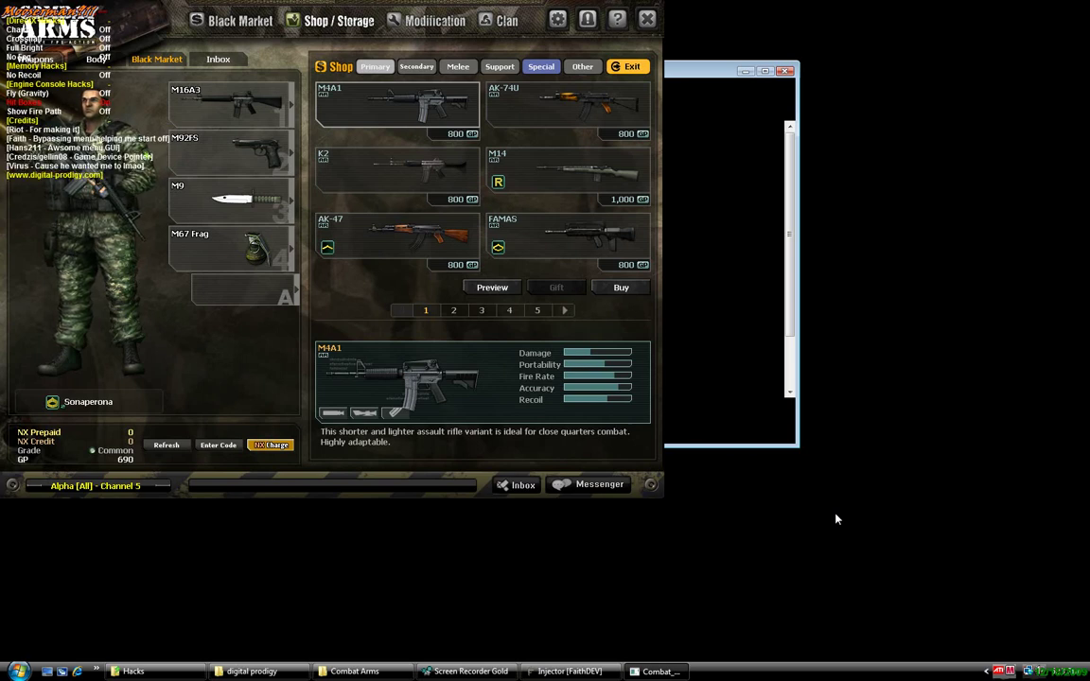
# - Toggle the Credits section, return selection to Chams, then hide the menu with Insert
pyautogui.press('Down')
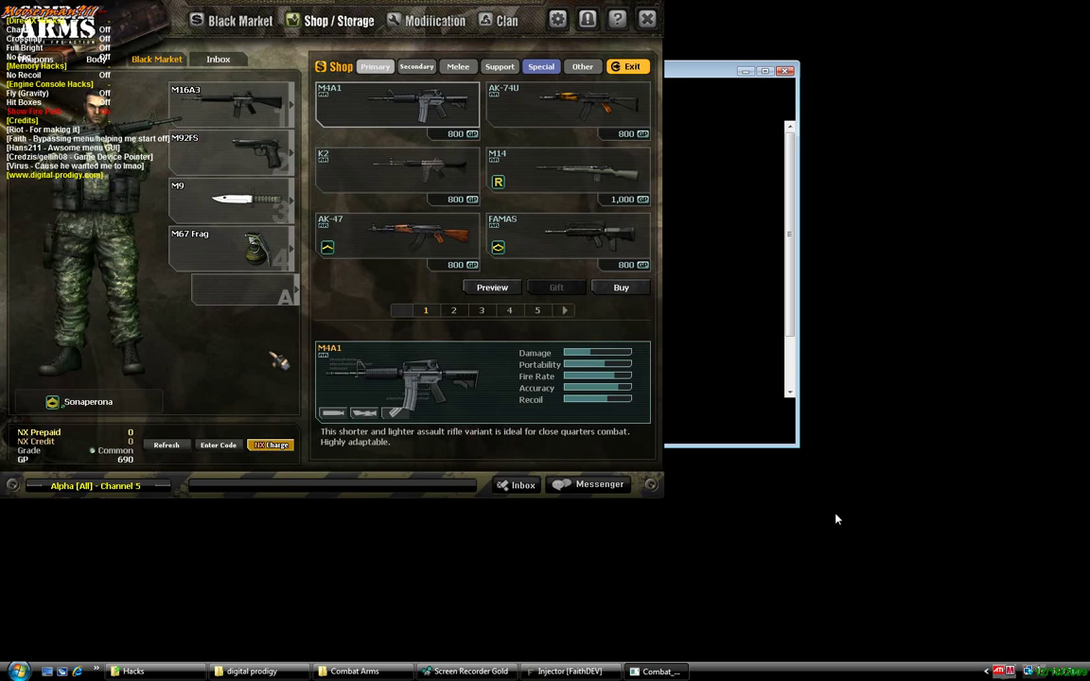
pyautogui.press('Right')
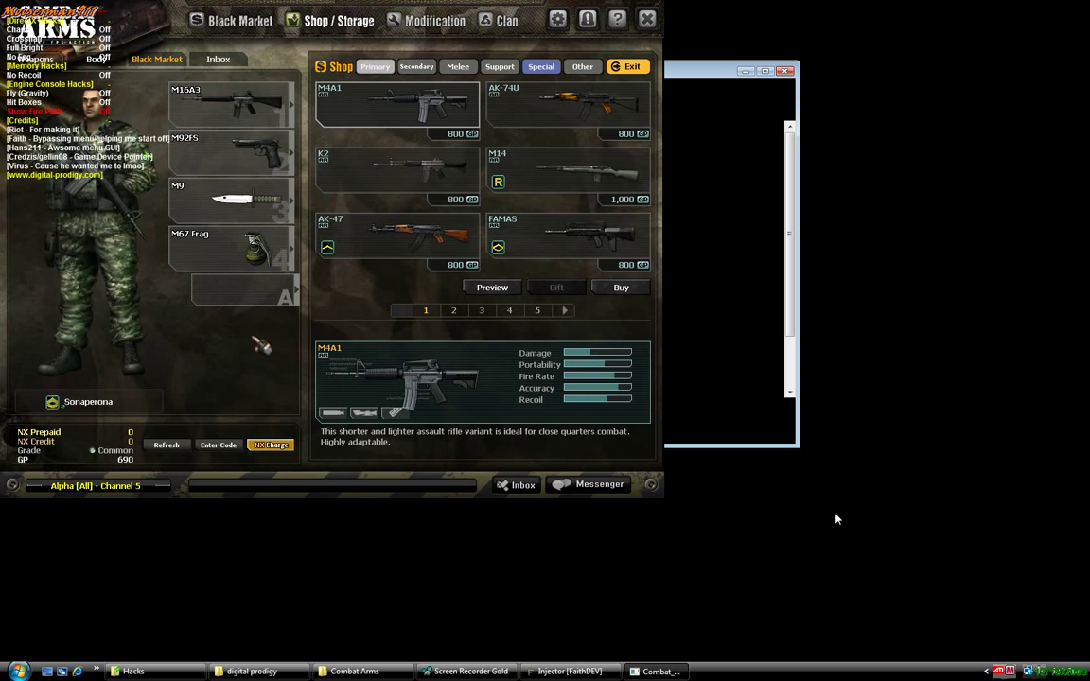
pyautogui.press('Right')
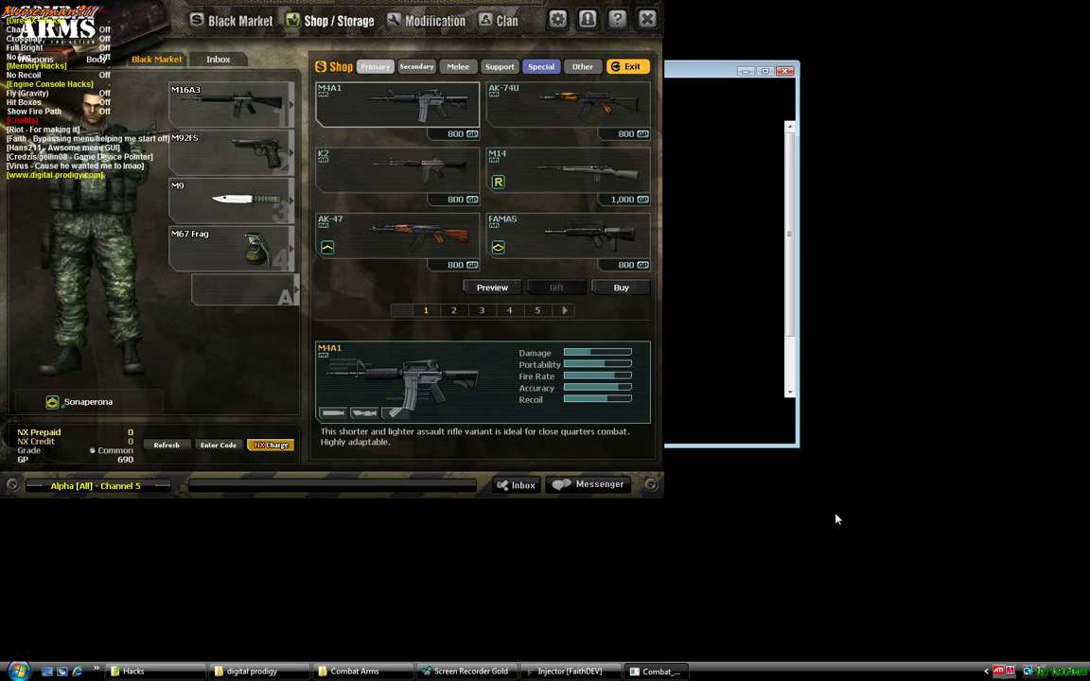
pyautogui.press('Right')
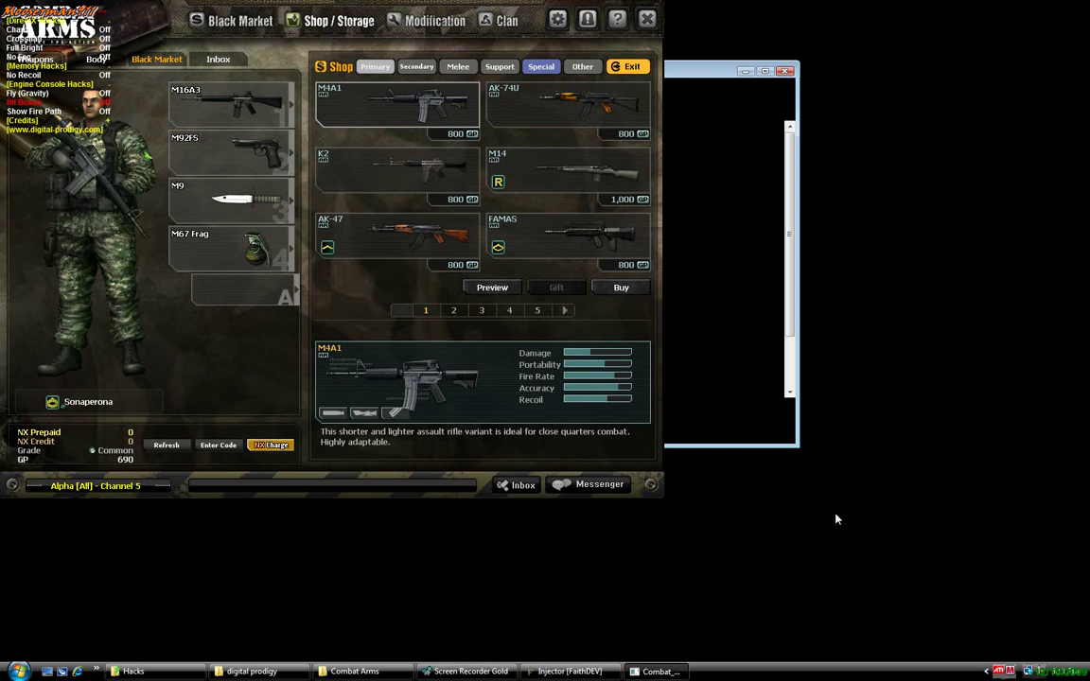
pyautogui.press('Up')
pyautogui.press('Up')
pyautogui.press('Up')
pyautogui.press('Up')
pyautogui.press('Up')
pyautogui.press('Up')
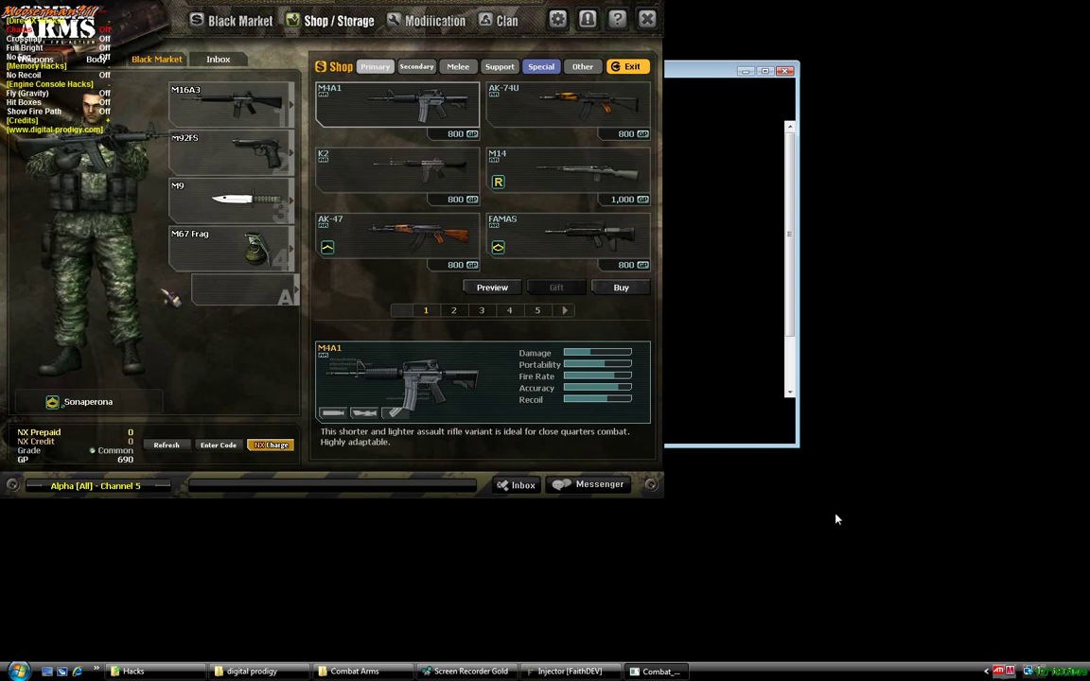
pyautogui.press('Insert')
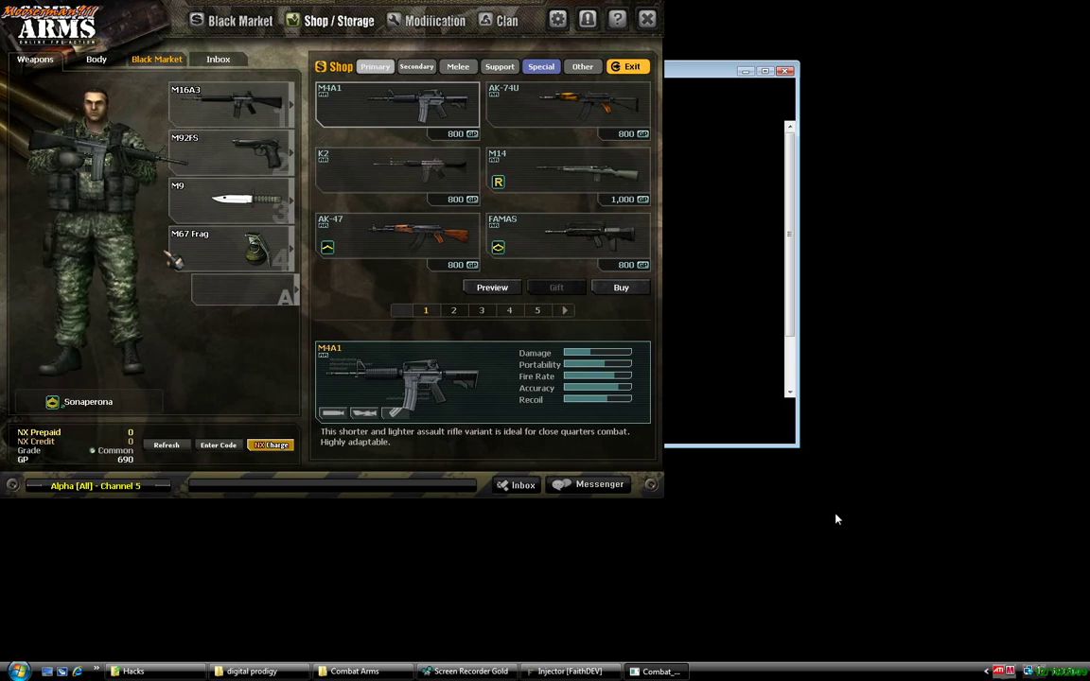